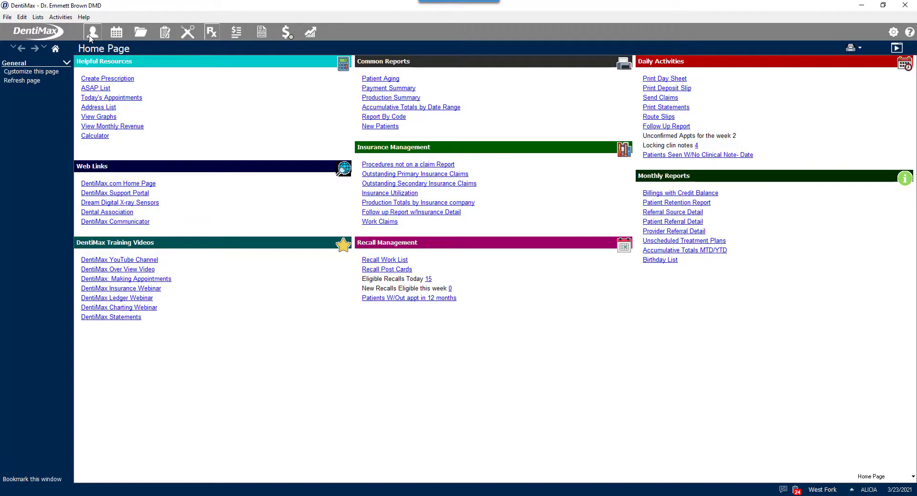
Filter the patient list by the patient's last name and first initial.
left_click(90, 37)
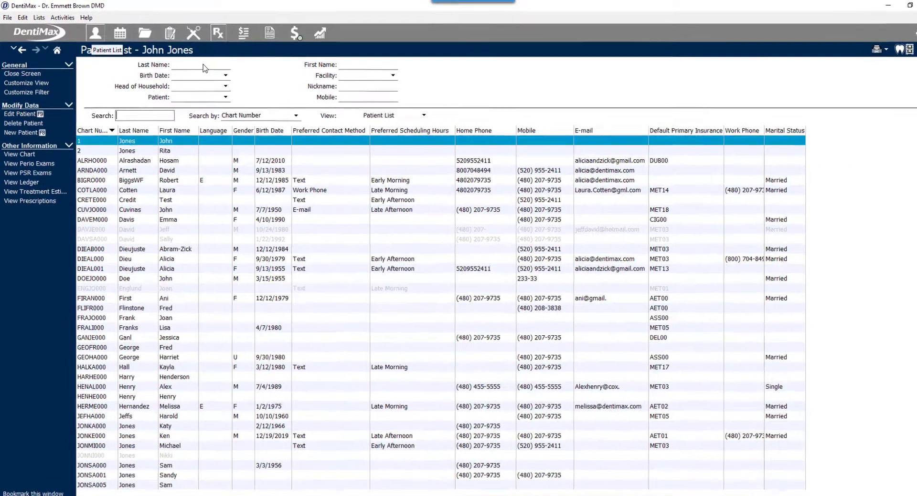
left_click(203, 66)
type("smi")
type("th")
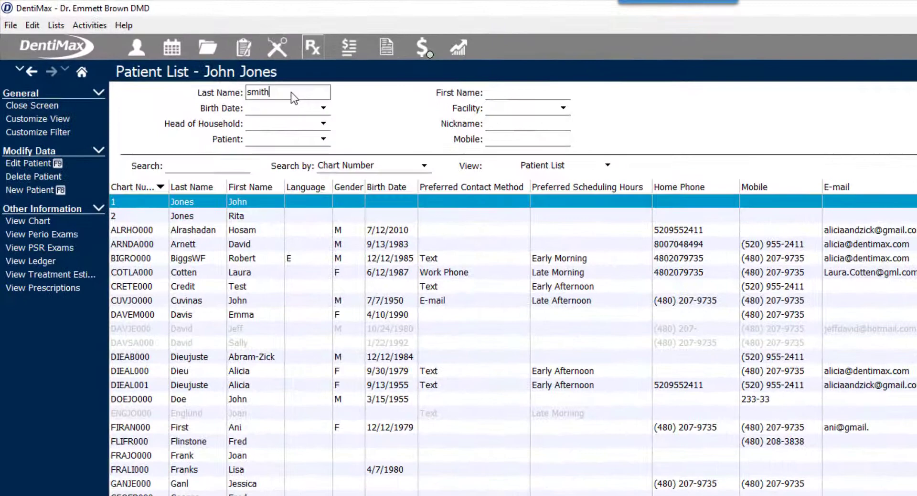
key("Tab")
type("c")
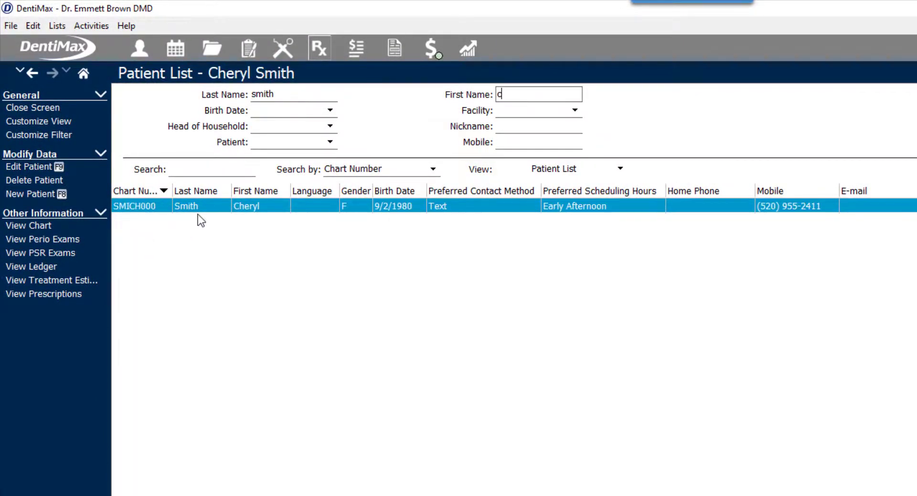
Open the matching patient's record and her Metlife Dental Claims (MET20) insurance plan.
left_click(199, 211)
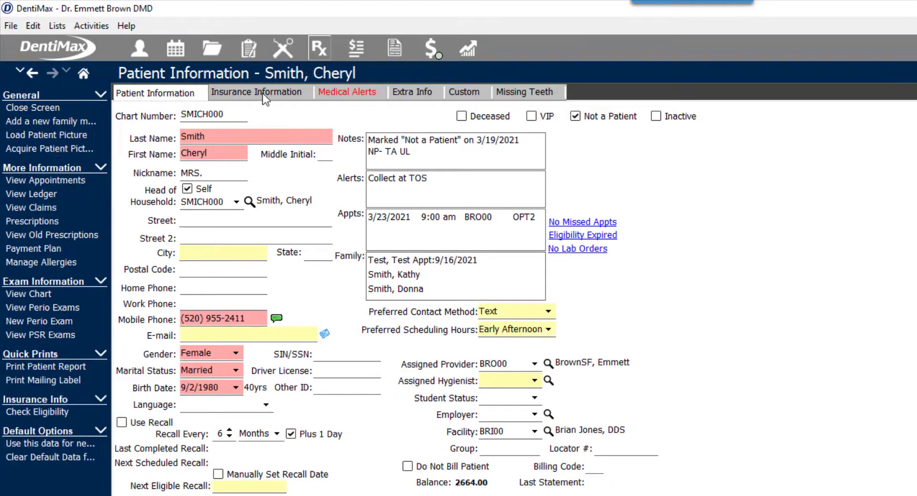
left_click(263, 93)
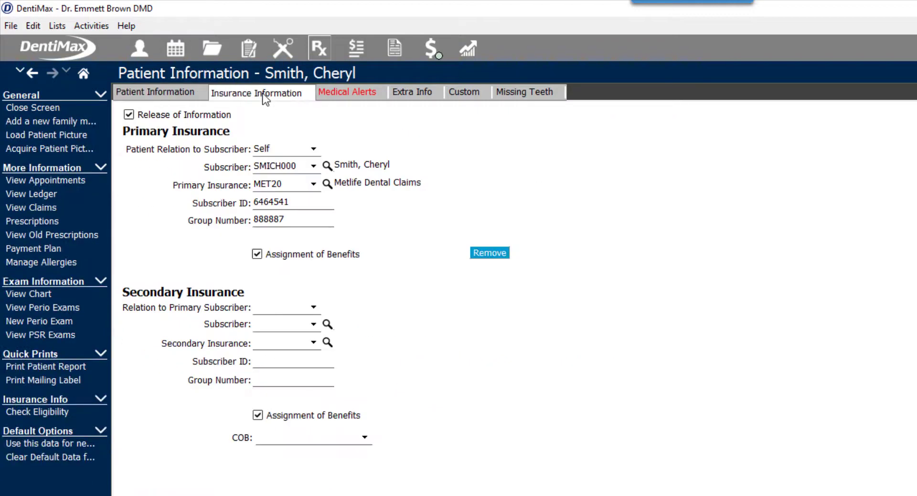
left_click(391, 186)
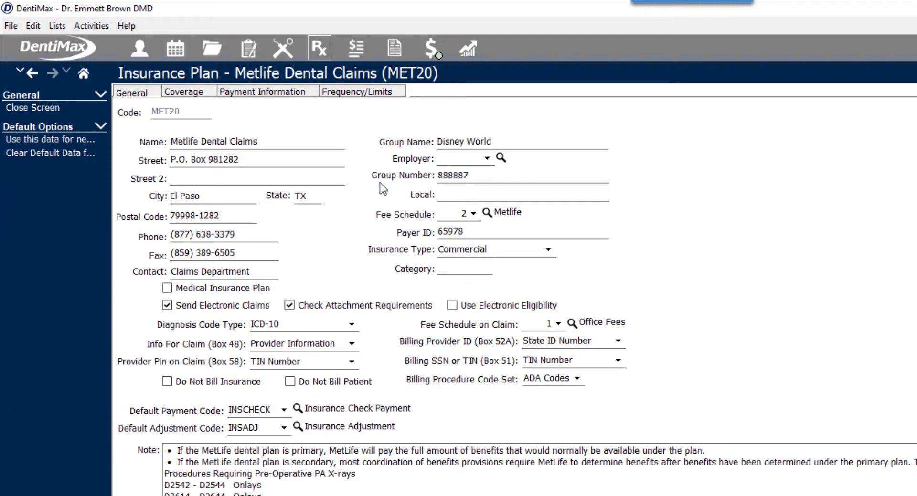
Review the MET20 coverage table and payment codes, then add a blank downgrade row.
left_click(205, 92)
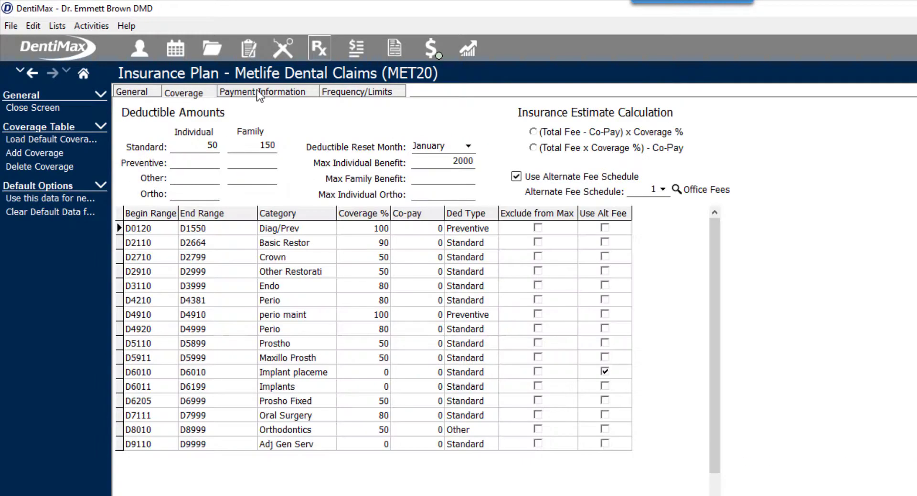
left_click(260, 94)
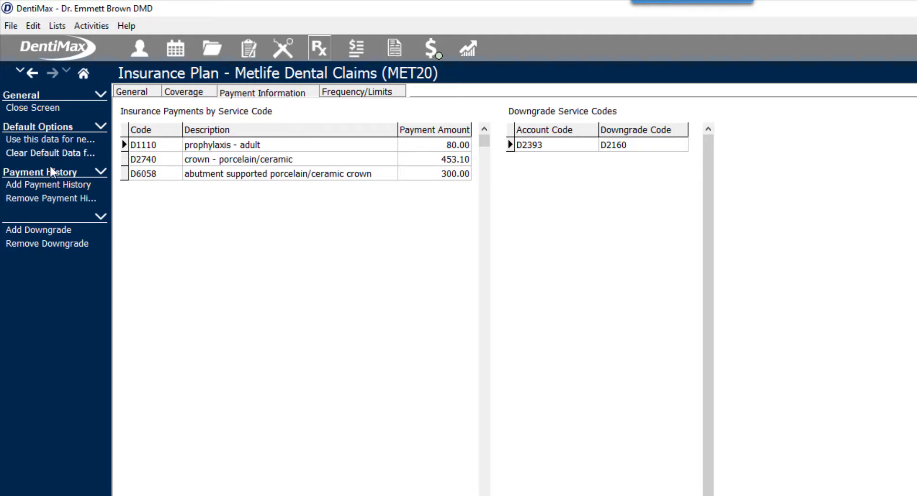
left_click(38, 144)
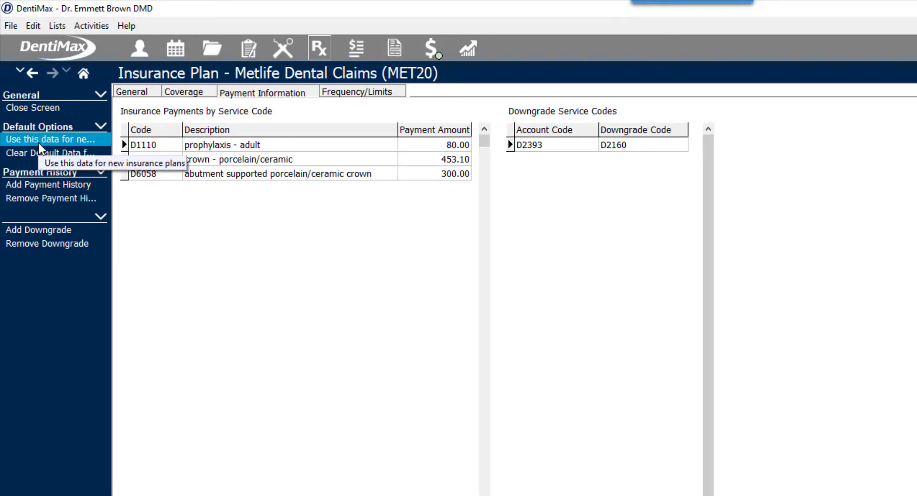
Create a downgrade mapping account code D2790 to downgrade code D2791.
left_click(43, 231)
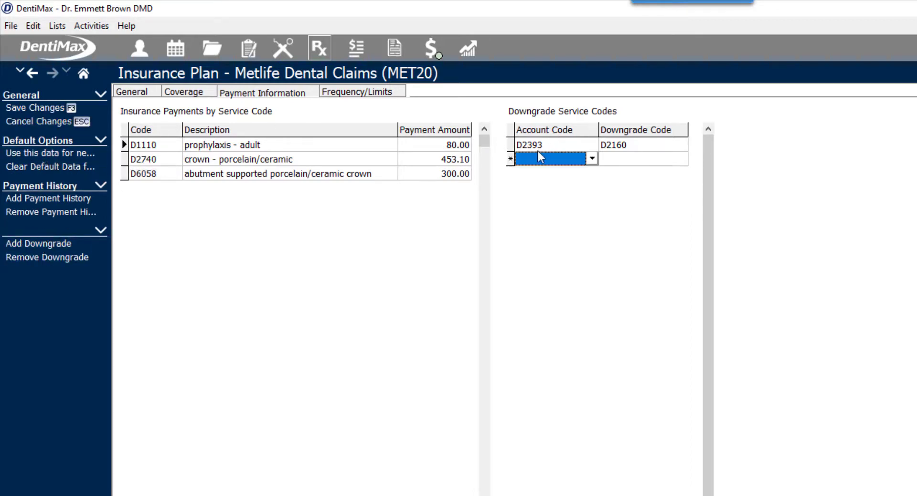
left_click(532, 156)
type("d2")
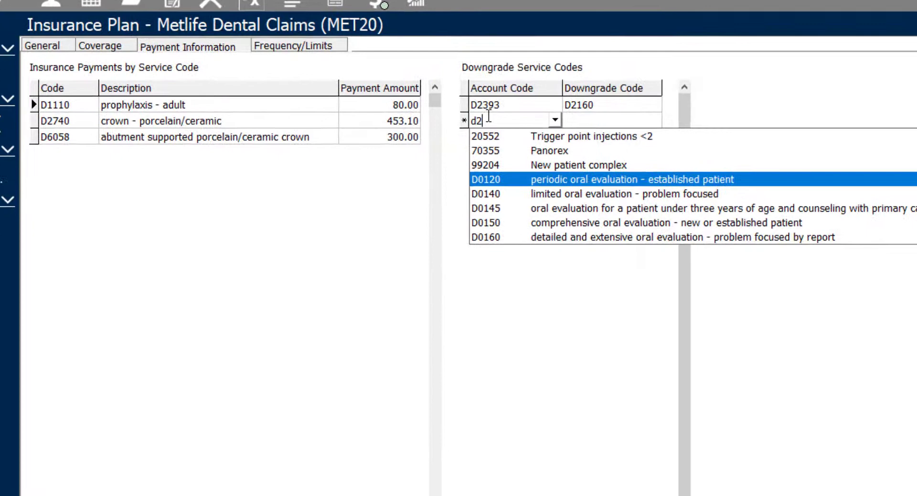
type("790")
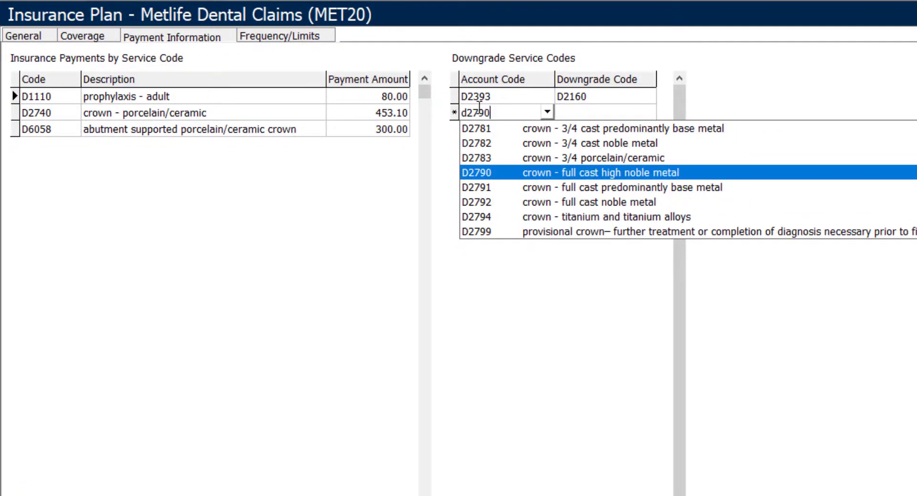
key("Return")
key("Tab")
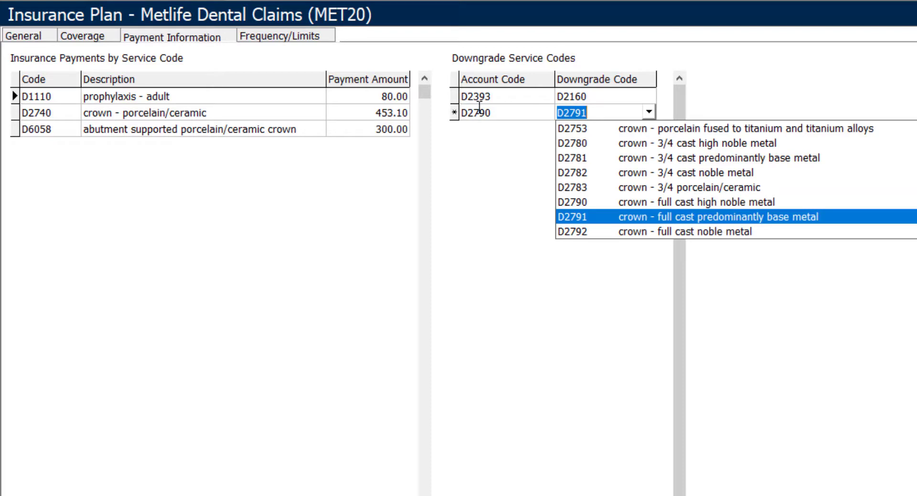
key("Return")
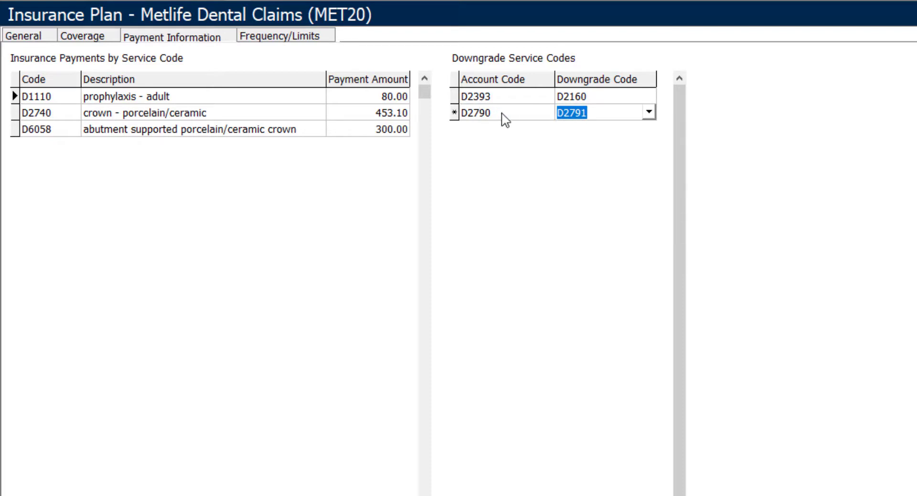
Verify the D2790→D2791 entry and the existing D2393→D2160 downgrade.
left_click(501, 114)
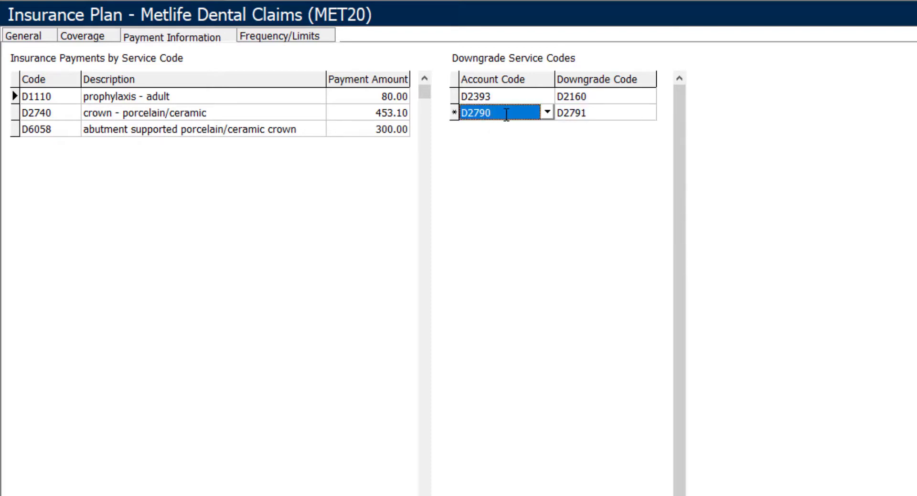
left_click(612, 116)
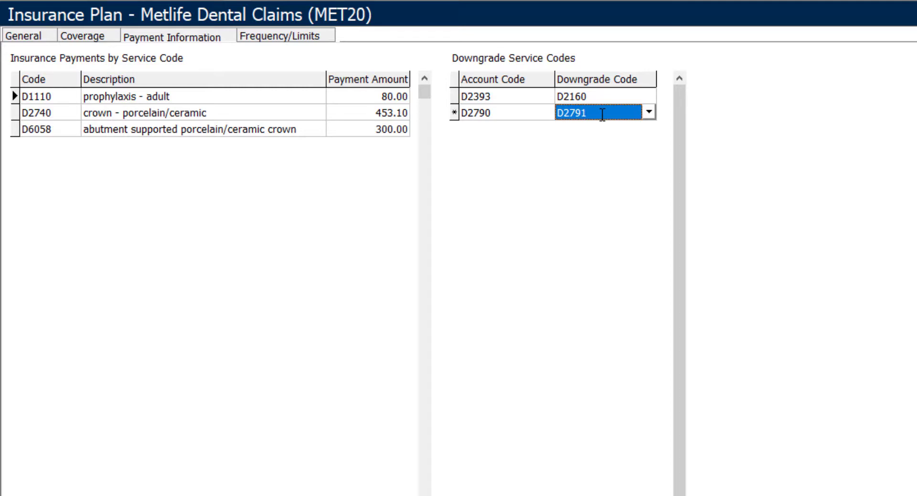
left_click(597, 113)
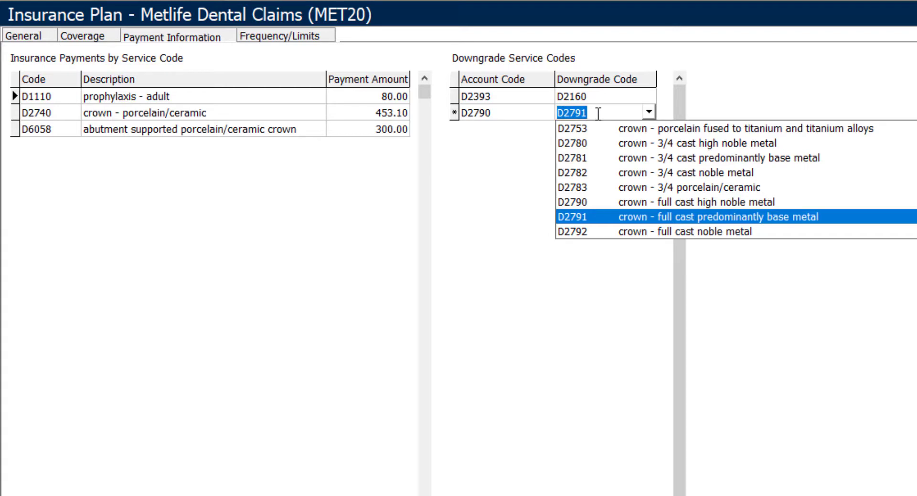
left_click(509, 116)
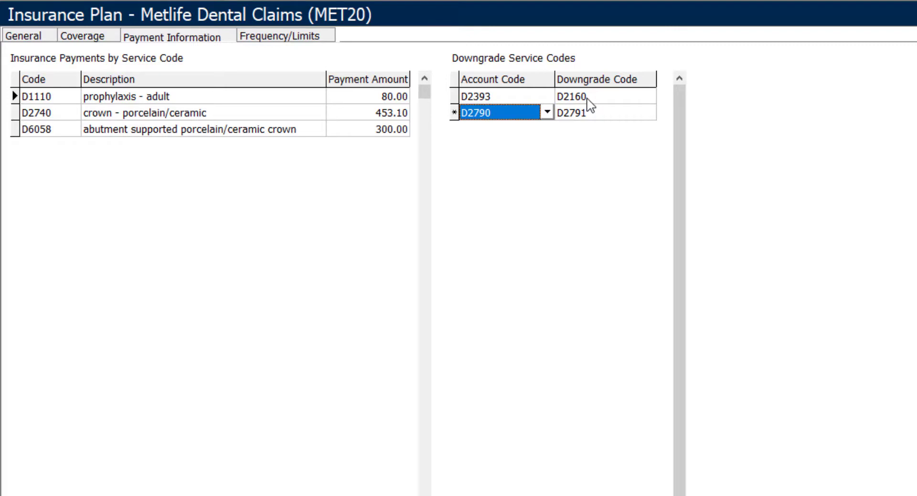
left_click(485, 97)
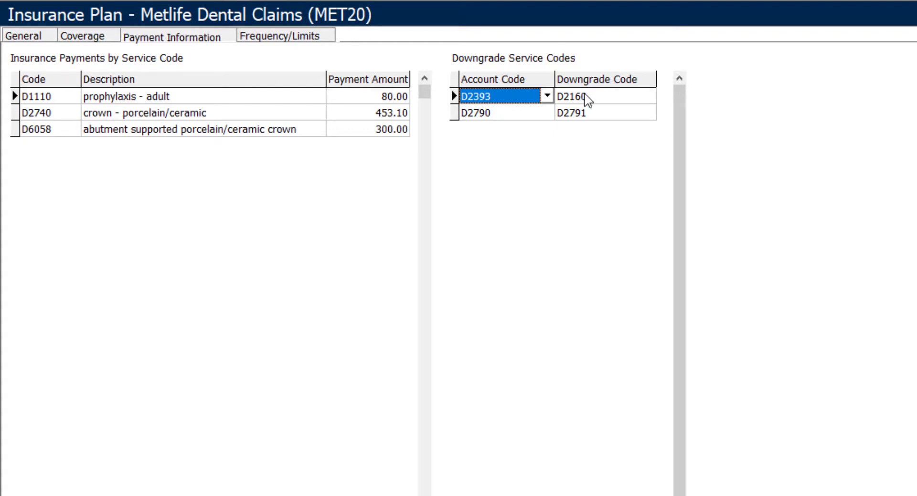
left_click(636, 96)
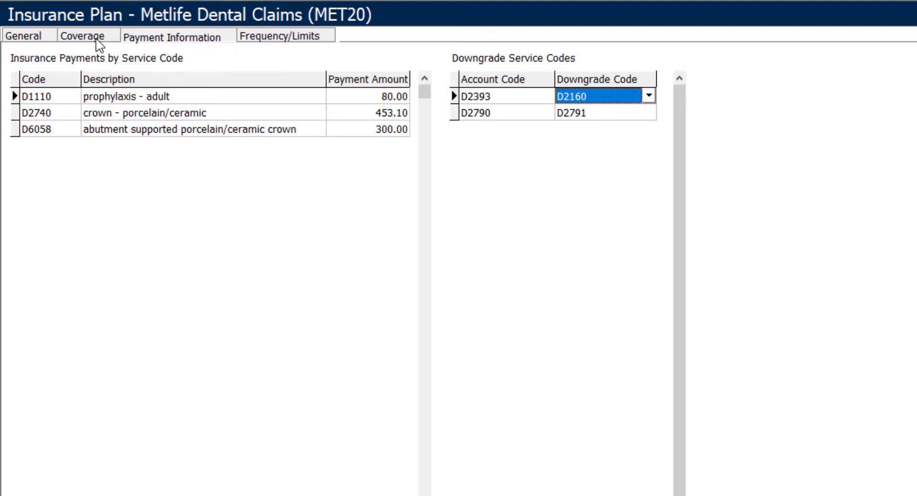
Open the plan's Metlife fee schedule and confirm D2393 costs 171.
left_click(39, 38)
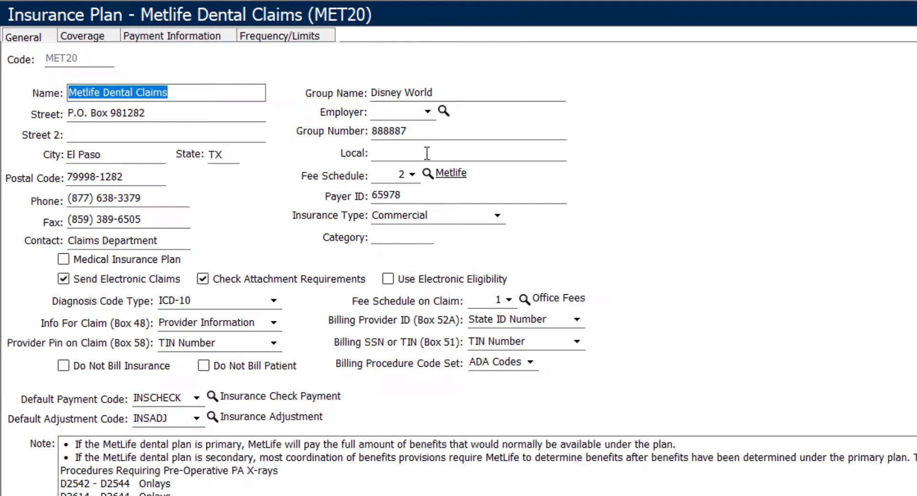
left_click(451, 175)
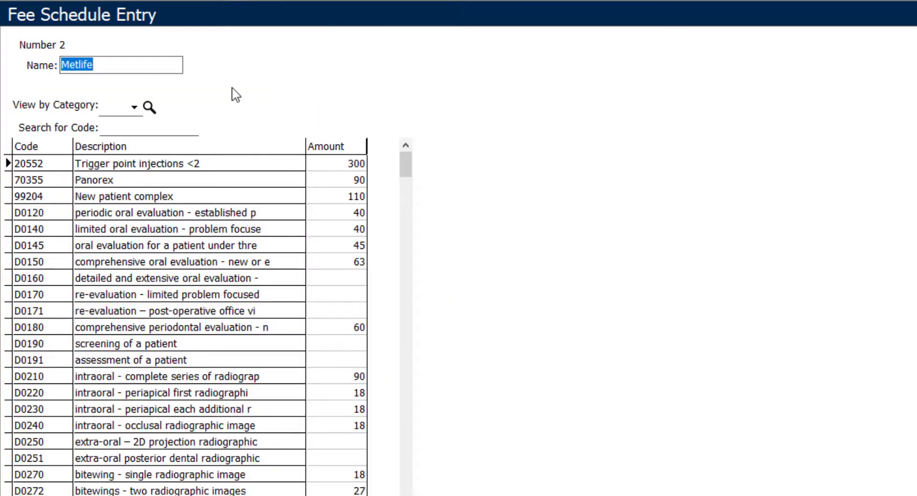
left_click(151, 125)
type("d23")
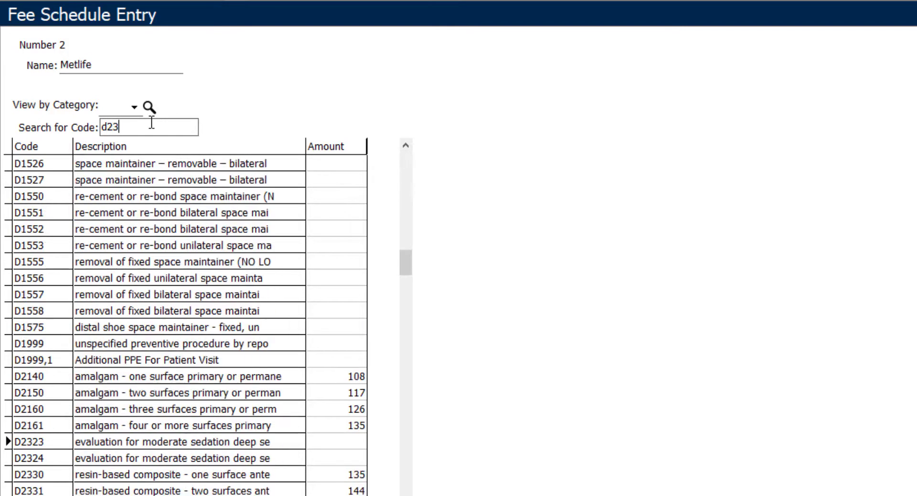
type("93")
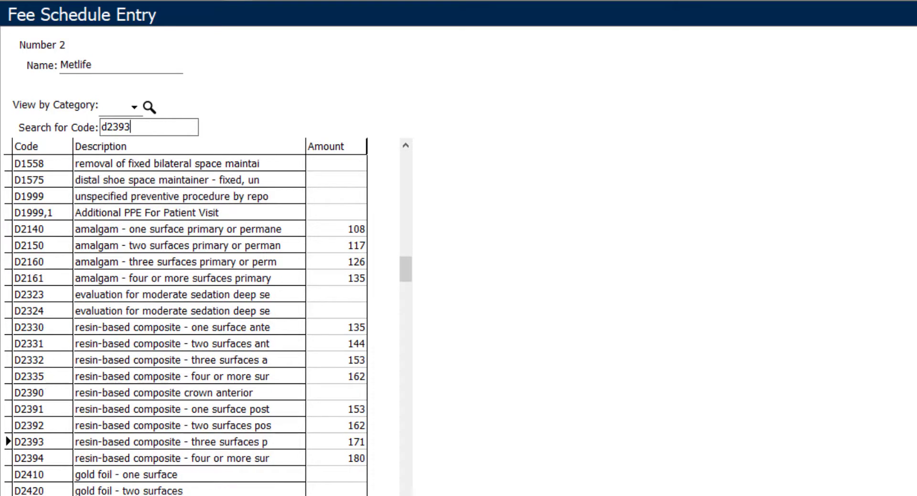
left_click(354, 443)
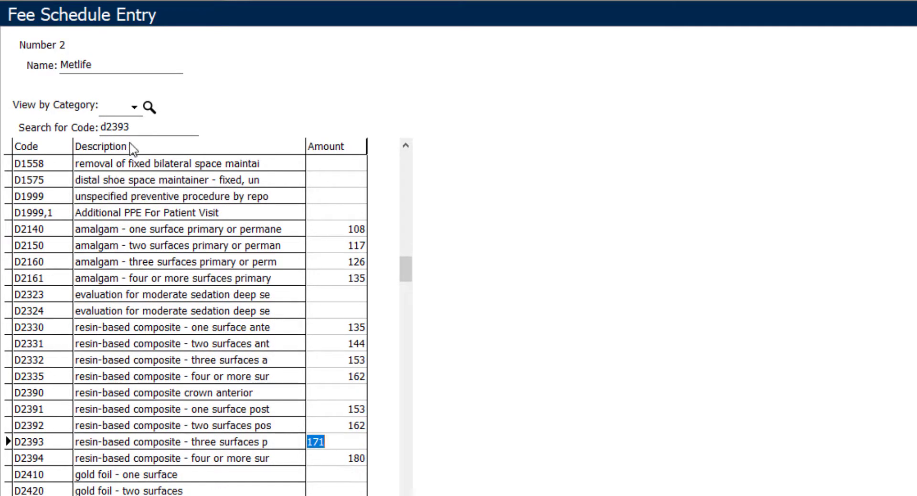
Search the fee schedule for D2160 and confirm its 126 fee.
left_click_drag(135, 127, 105, 127)
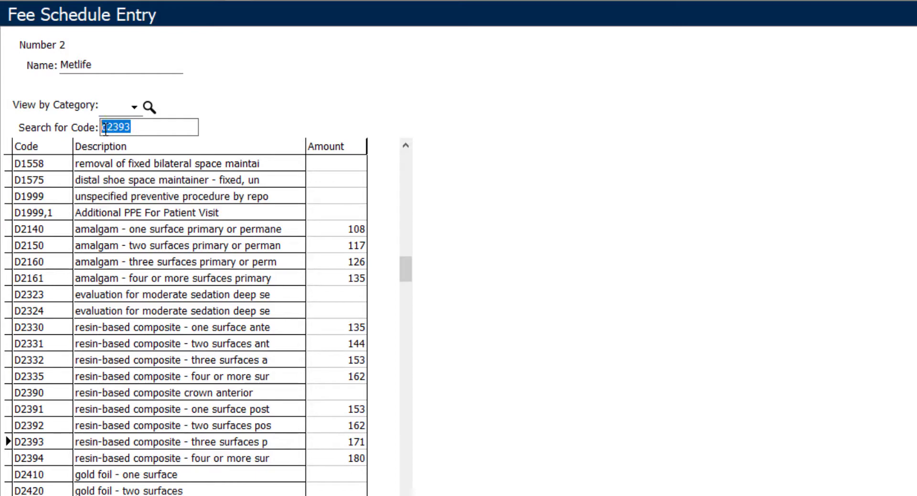
type("d216")
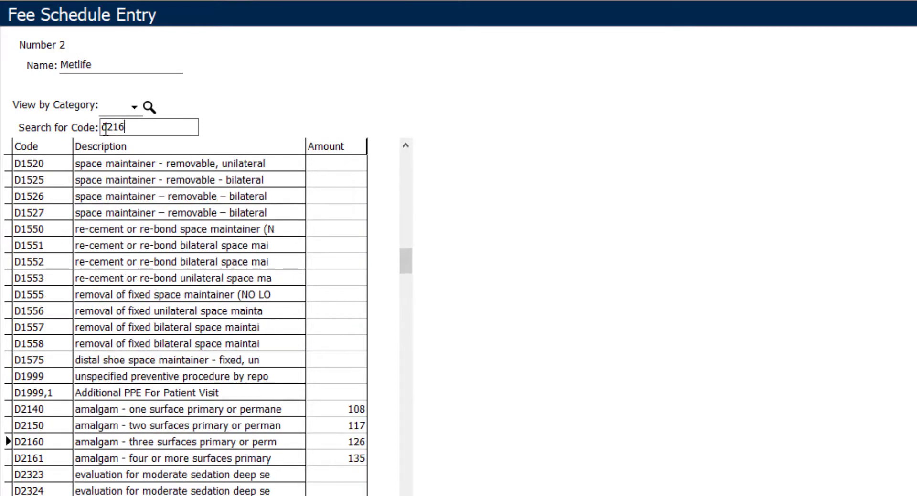
type("0")
left_click(347, 445)
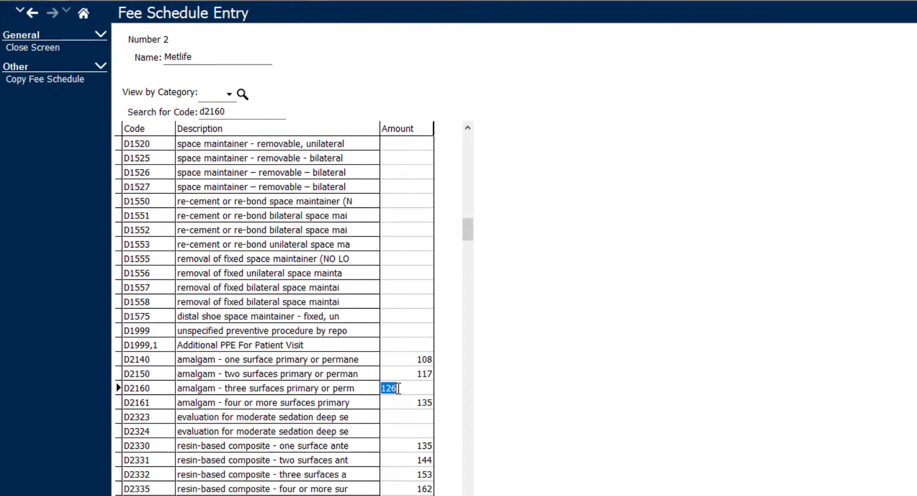
Close the fee schedule and confirm Basic Restor coverage is 90% on the plan.
left_click(49, 46)
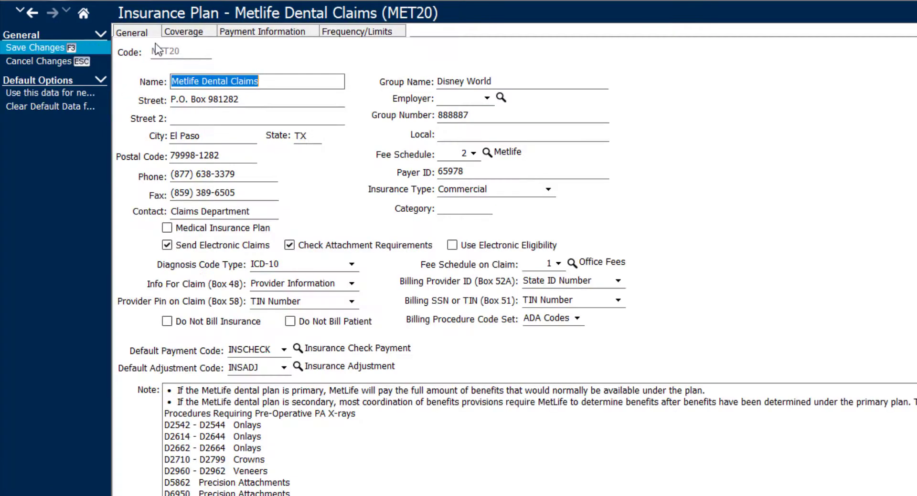
left_click(203, 32)
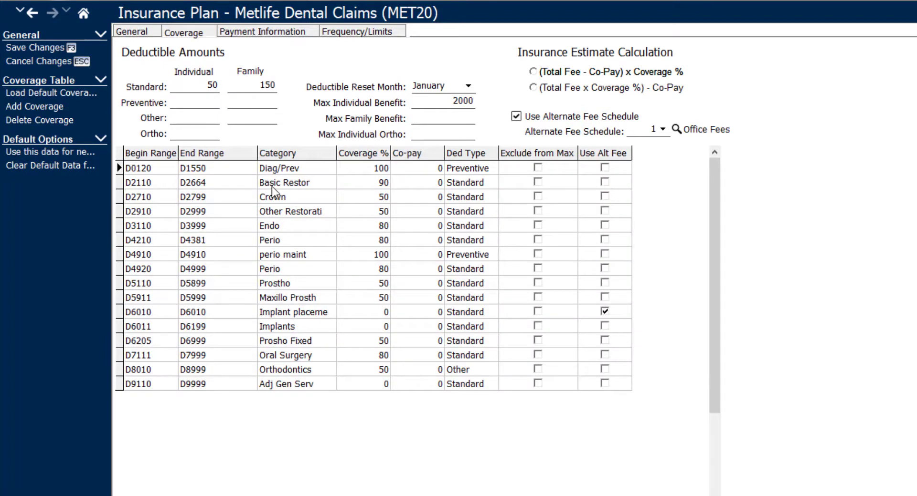
left_click(370, 183)
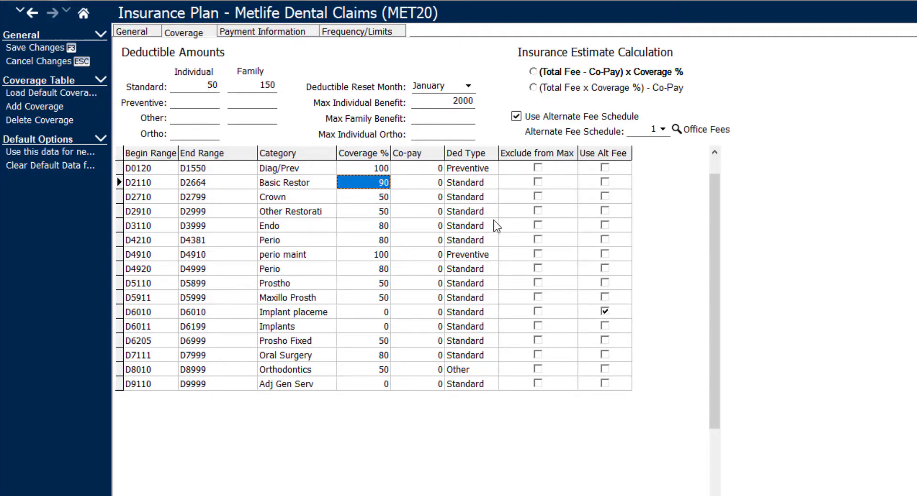
Save and close the insurance plan and patient information, then open the patient's chart.
left_click(48, 47)
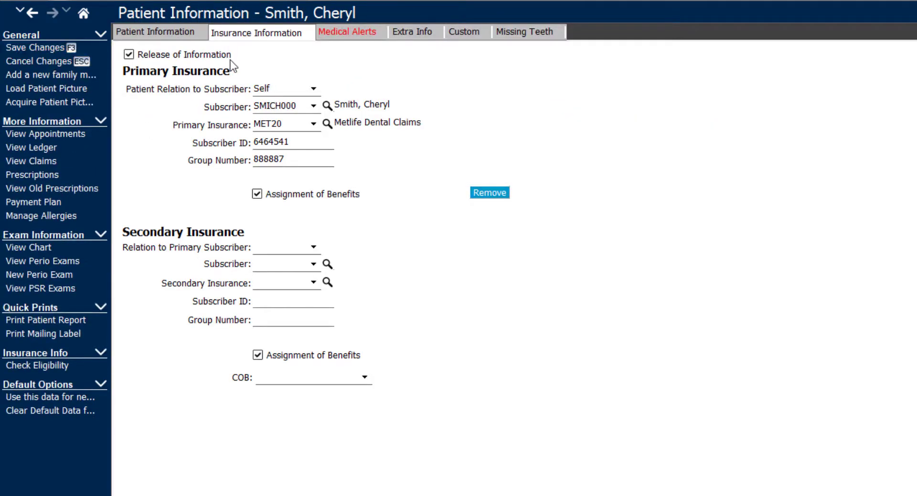
left_click(35, 47)
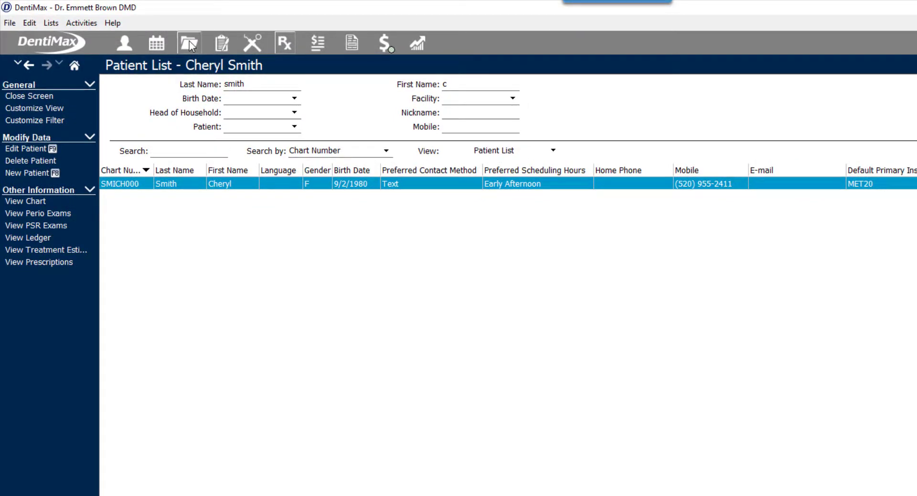
left_click(189, 44)
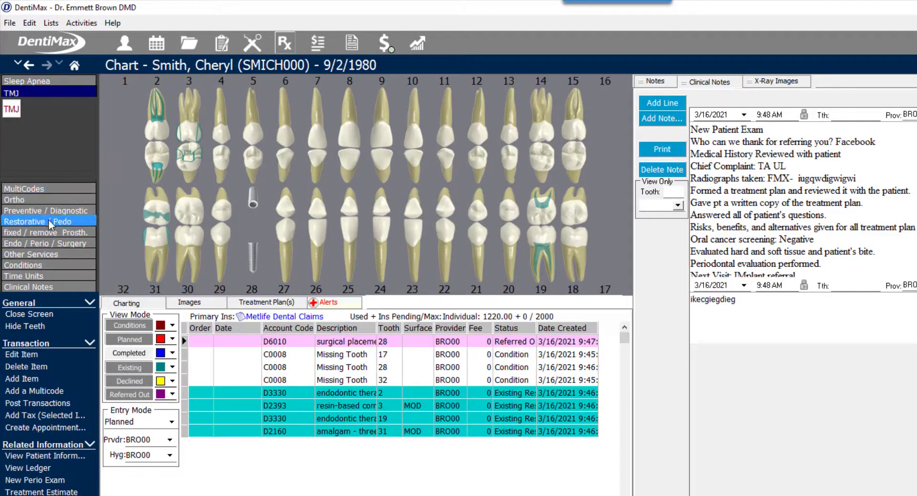
Plan a resin-based composite D2393, MOD surfaces, on tooth 14.
left_click(33, 222)
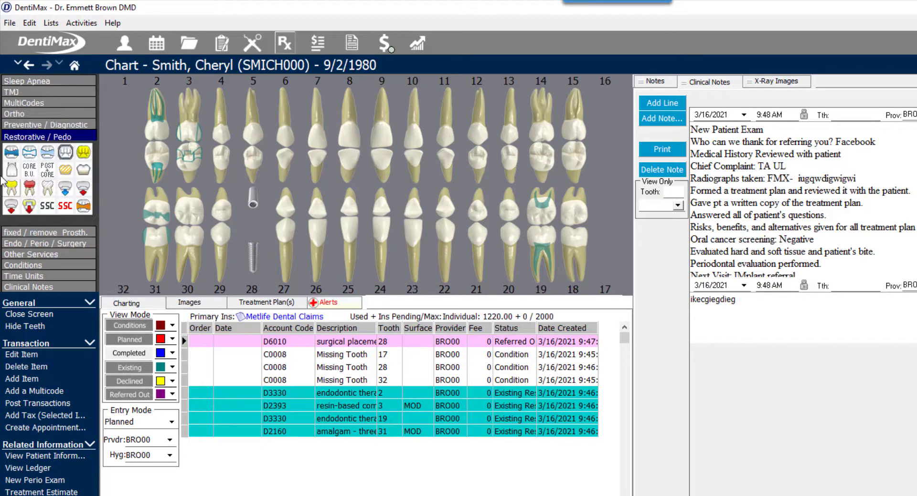
left_click(30, 153)
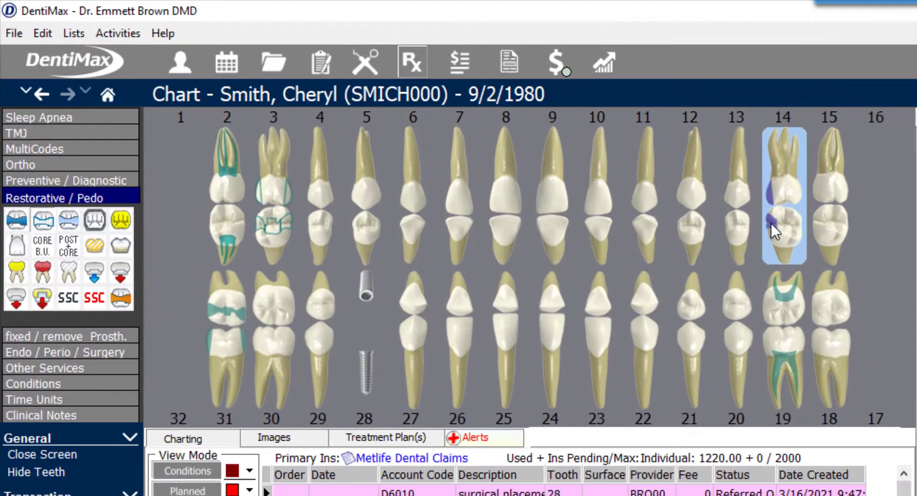
left_click(543, 154)
left_click(798, 224)
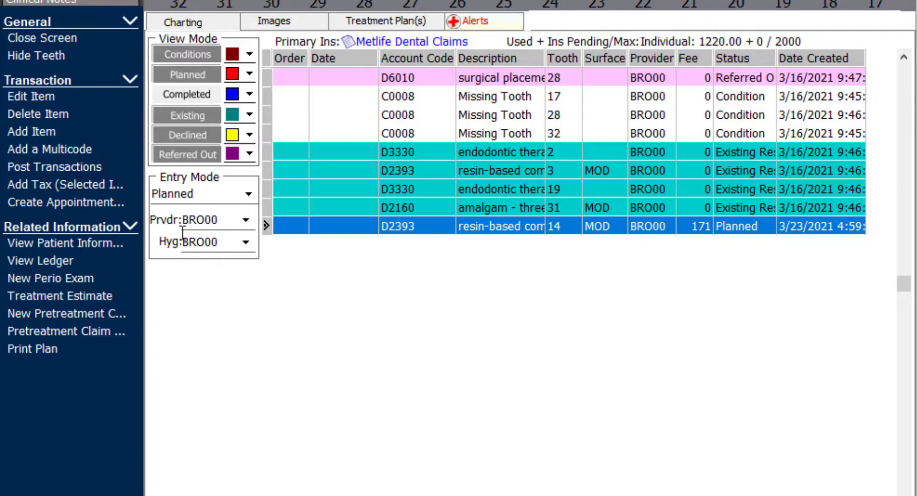
Open the treatment estimate and select the D2393 line ($113.40 insurance, $57.60 patient).
left_click(79, 296)
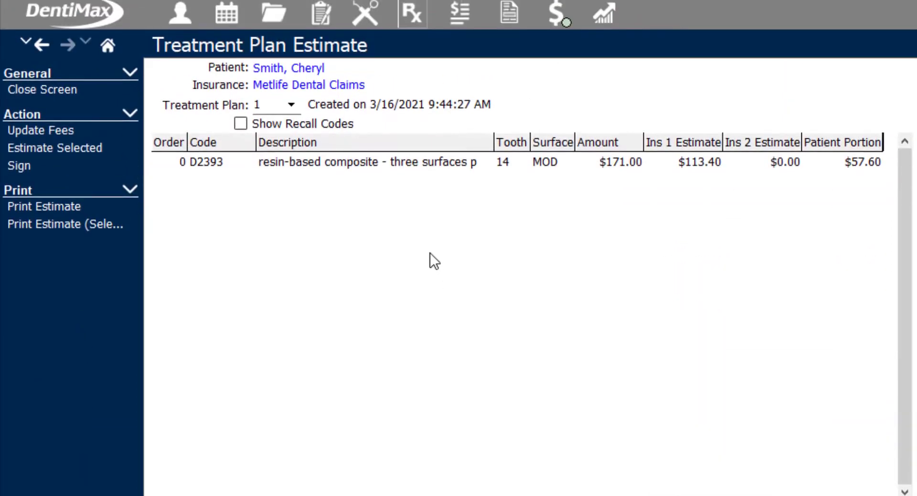
left_click(476, 163)
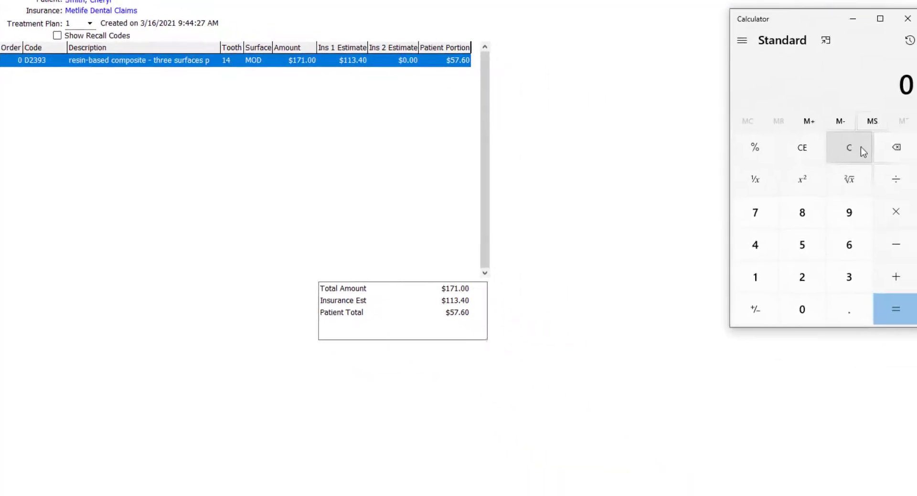
Calculate 126 × 0.90 in Calculator, giving 113.4.
type("1")
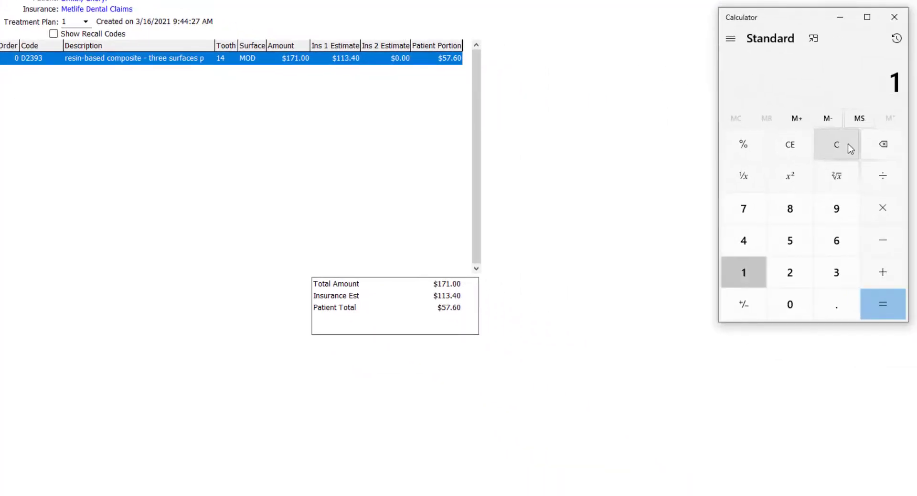
type("26*.")
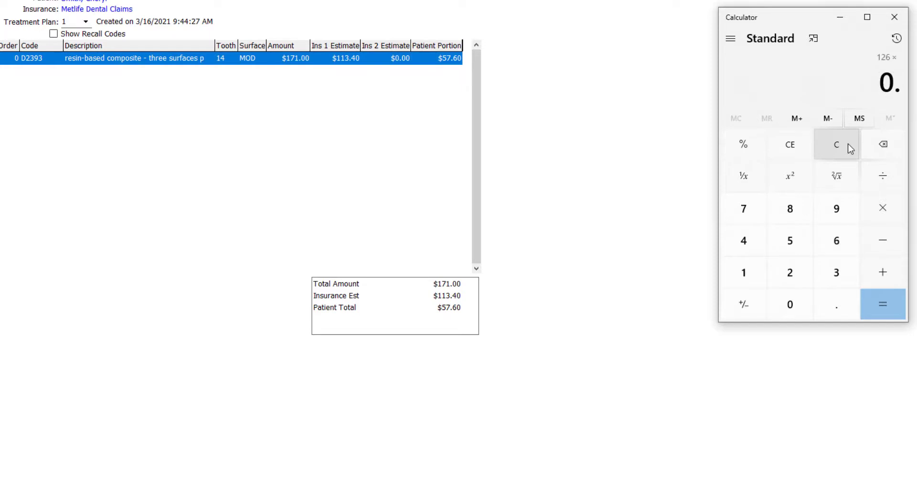
type("90")
key("Return")
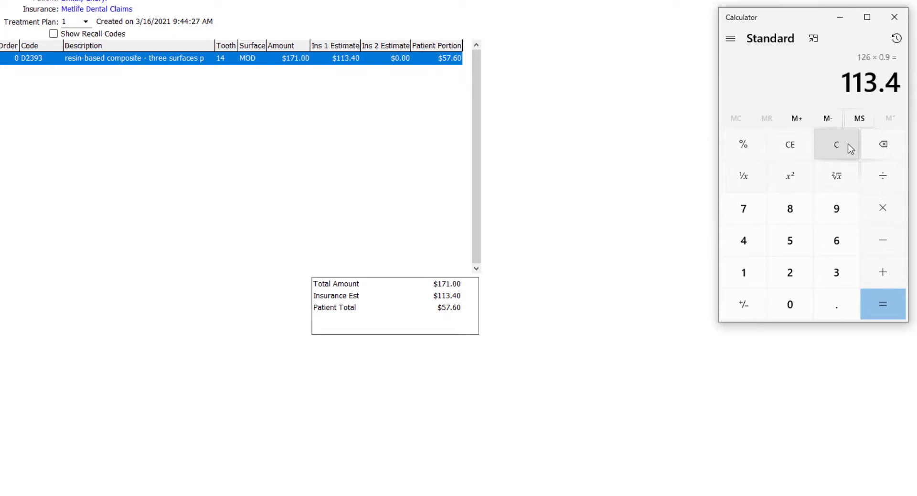